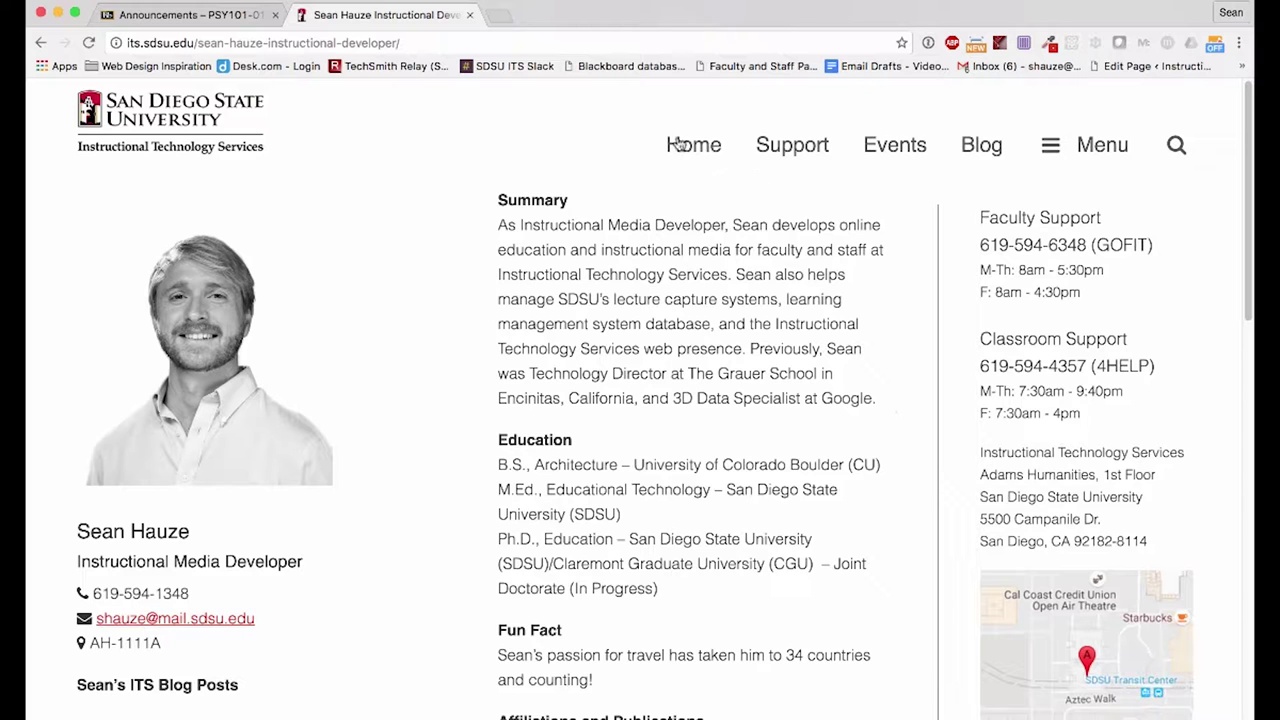
- Return to the PSY101-01-Fall2016 course and open Course Reports under Evaluation in the Control Panel
{"action": "left_click", "coordinate": [469, 15]}
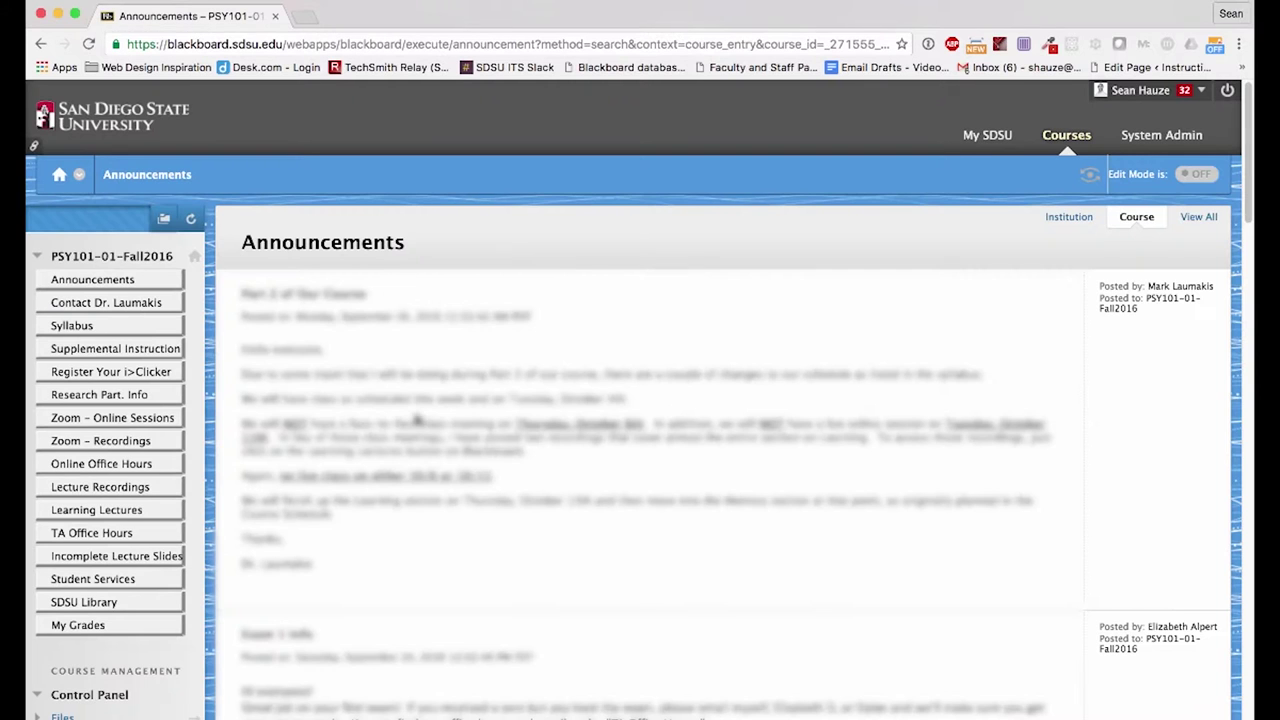
{"action": "scroll", "coordinate": [414, 414], "scroll_direction": "down", "scroll_amount": 5}
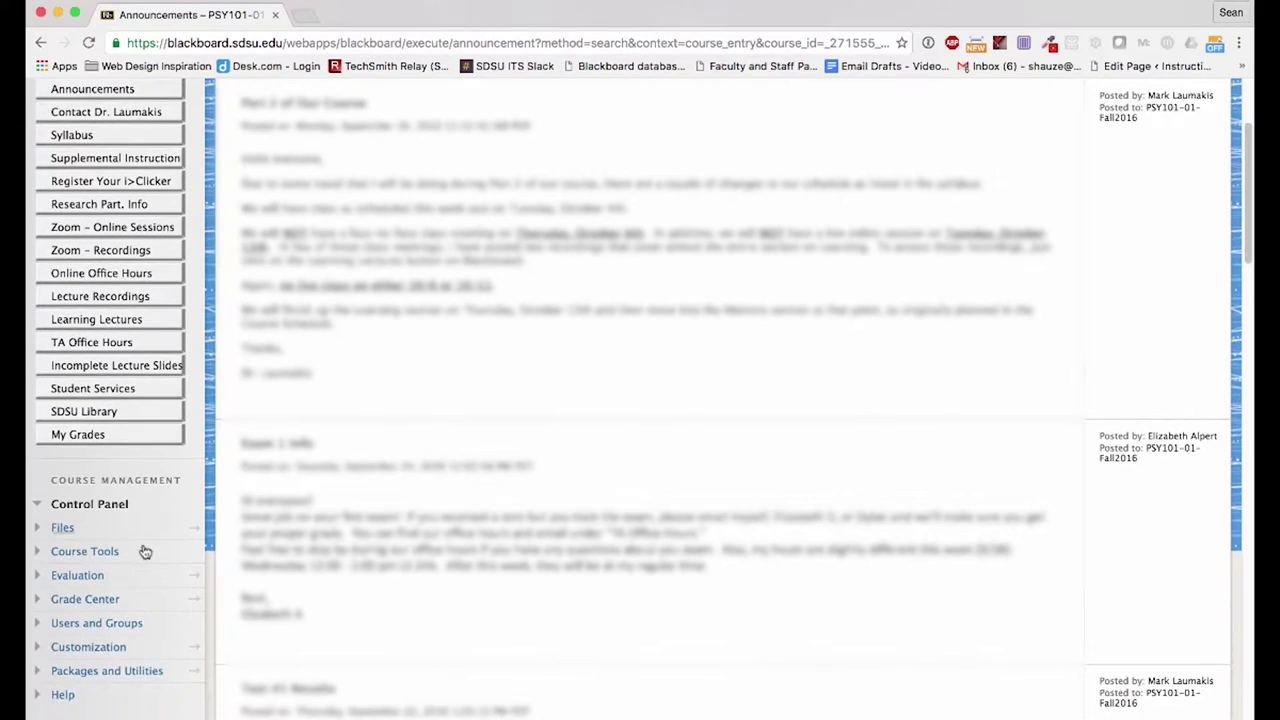
{"action": "left_click", "coordinate": [41, 576]}
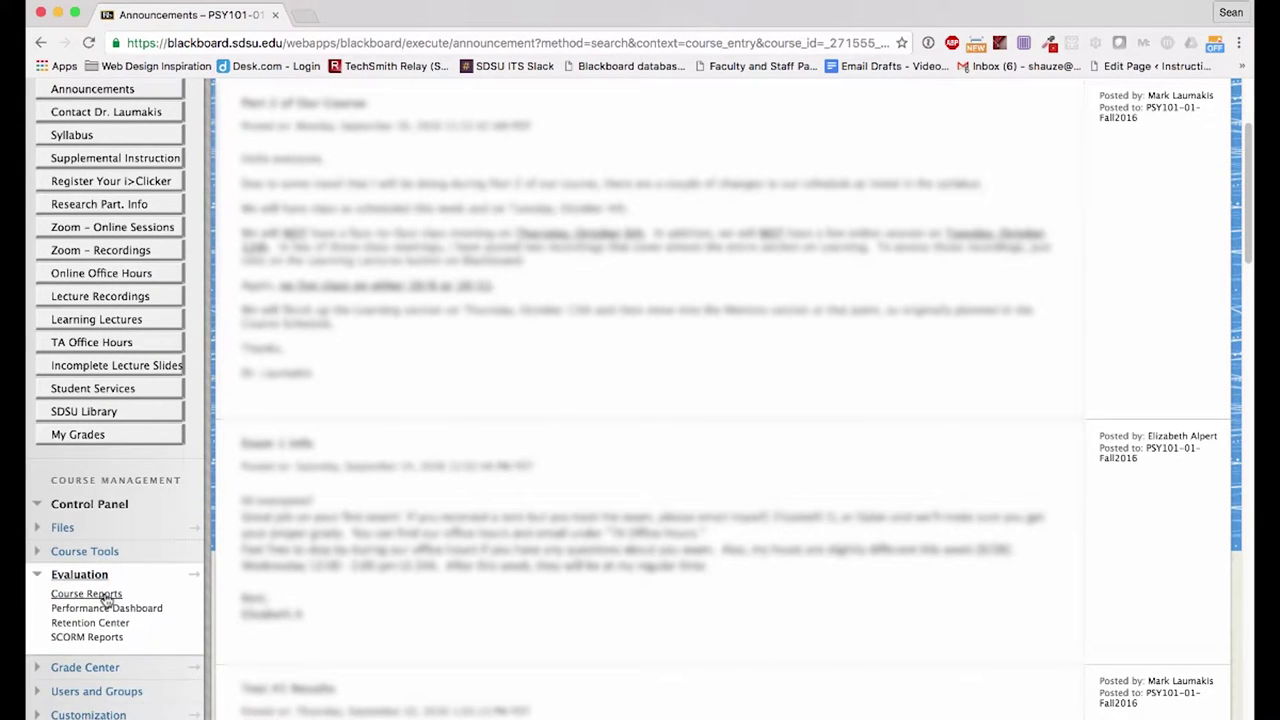
{"action": "scroll", "coordinate": [106, 600], "scroll_direction": "down", "scroll_amount": 2}
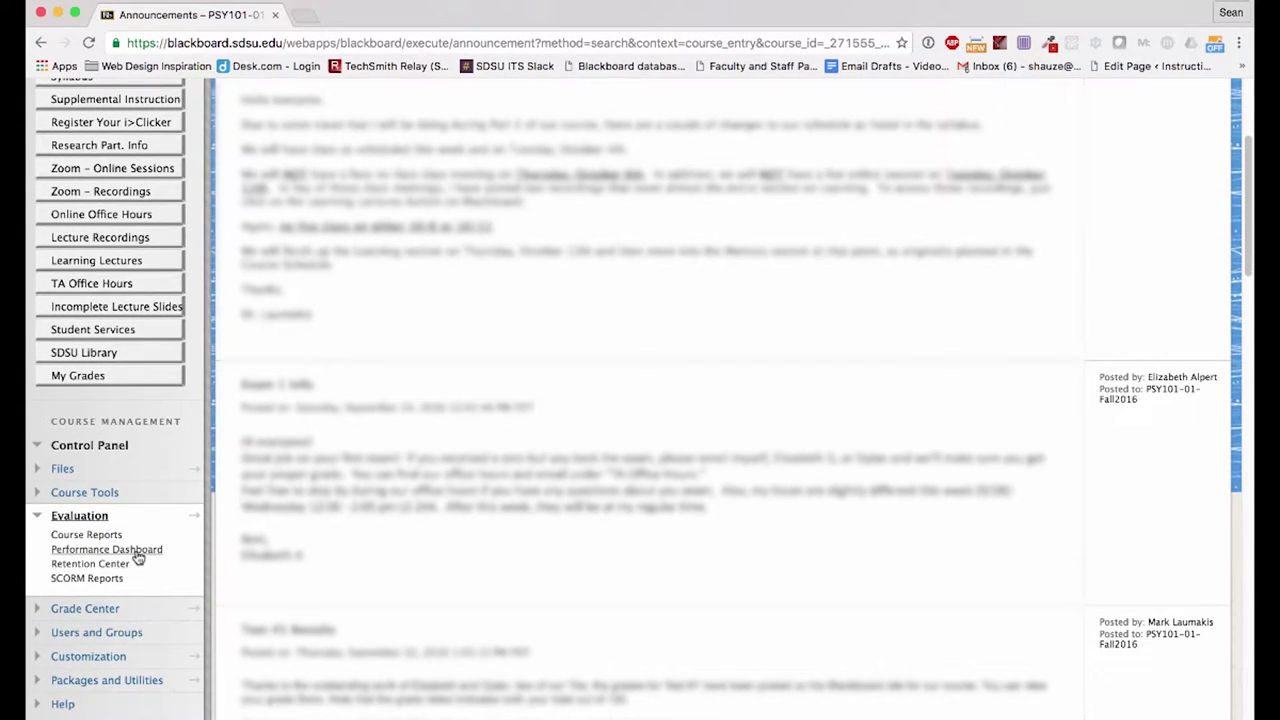
{"action": "scroll", "coordinate": [138, 558], "scroll_direction": "down", "scroll_amount": 1}
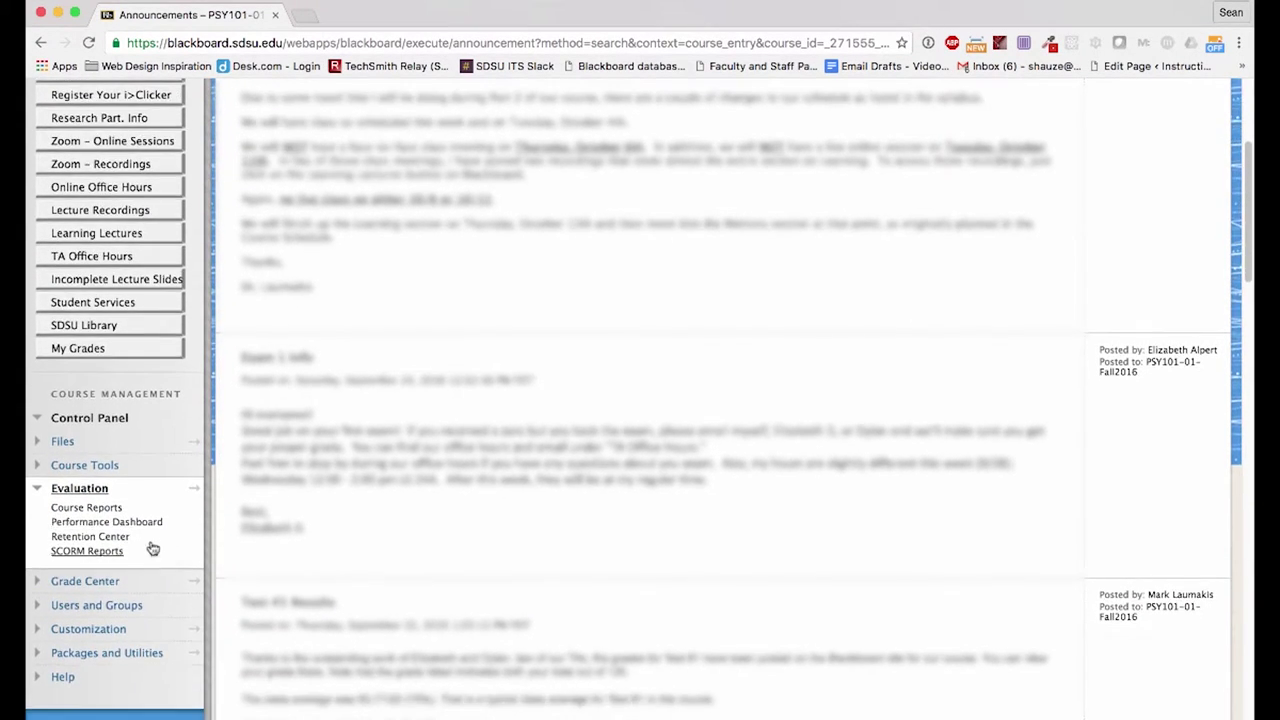
{"action": "left_click", "coordinate": [98, 508]}
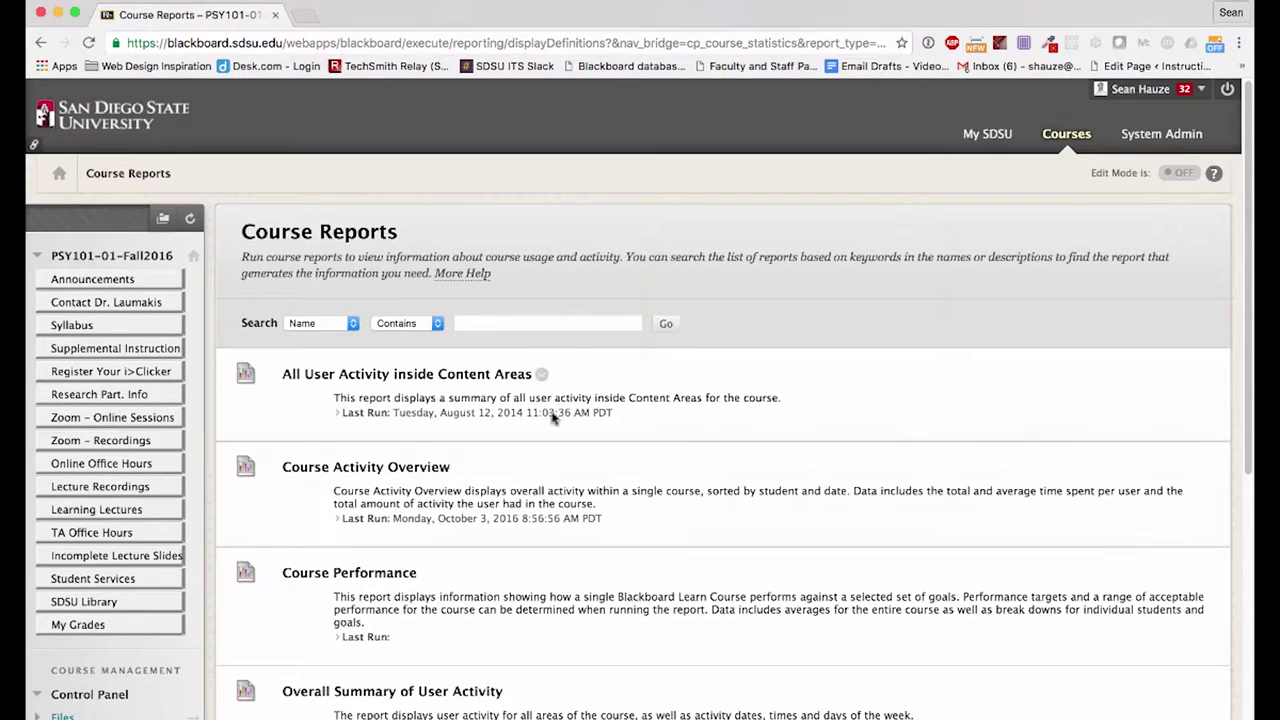
- Open the Run Reports page for the Overall Summary of User Activity report
{"action": "scroll", "coordinate": [634, 464], "scroll_direction": "down", "scroll_amount": 3}
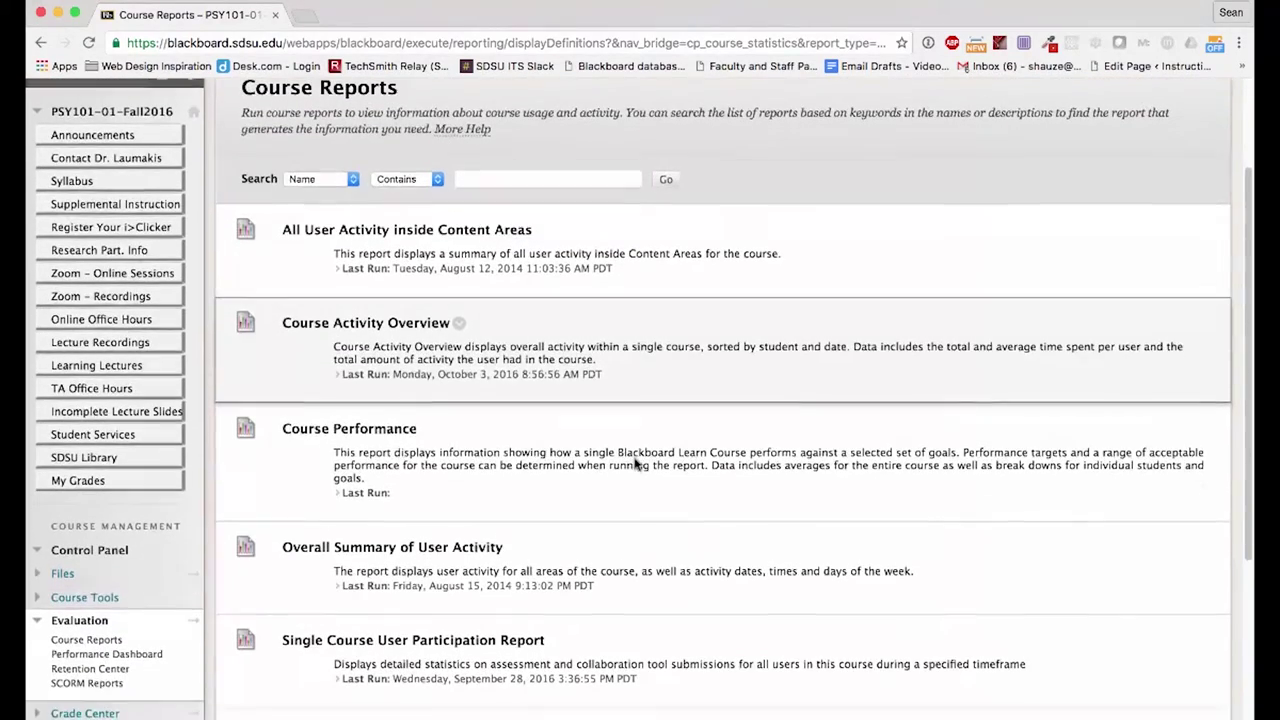
{"action": "scroll", "coordinate": [617, 571], "scroll_direction": "down", "scroll_amount": 1}
{"action": "scroll", "coordinate": [617, 571], "scroll_direction": "down", "scroll_amount": 1}
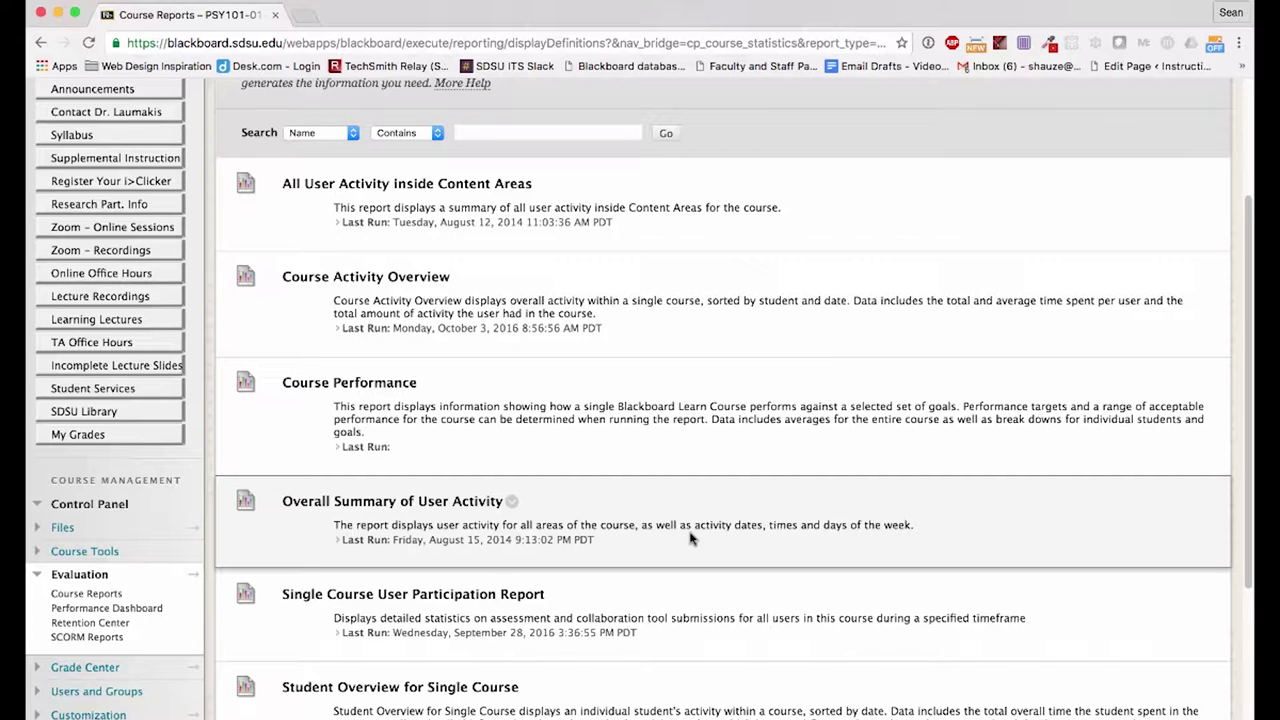
{"action": "left_click", "coordinate": [511, 502]}
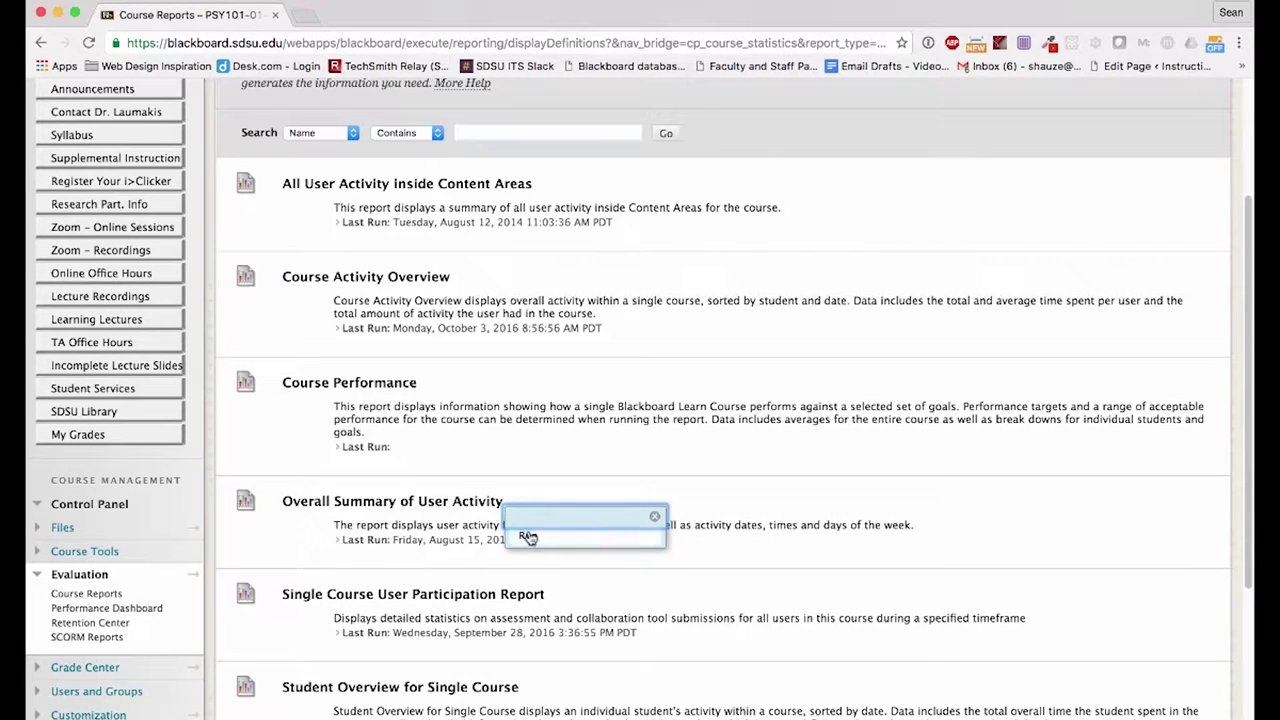
{"action": "left_click", "coordinate": [528, 535]}
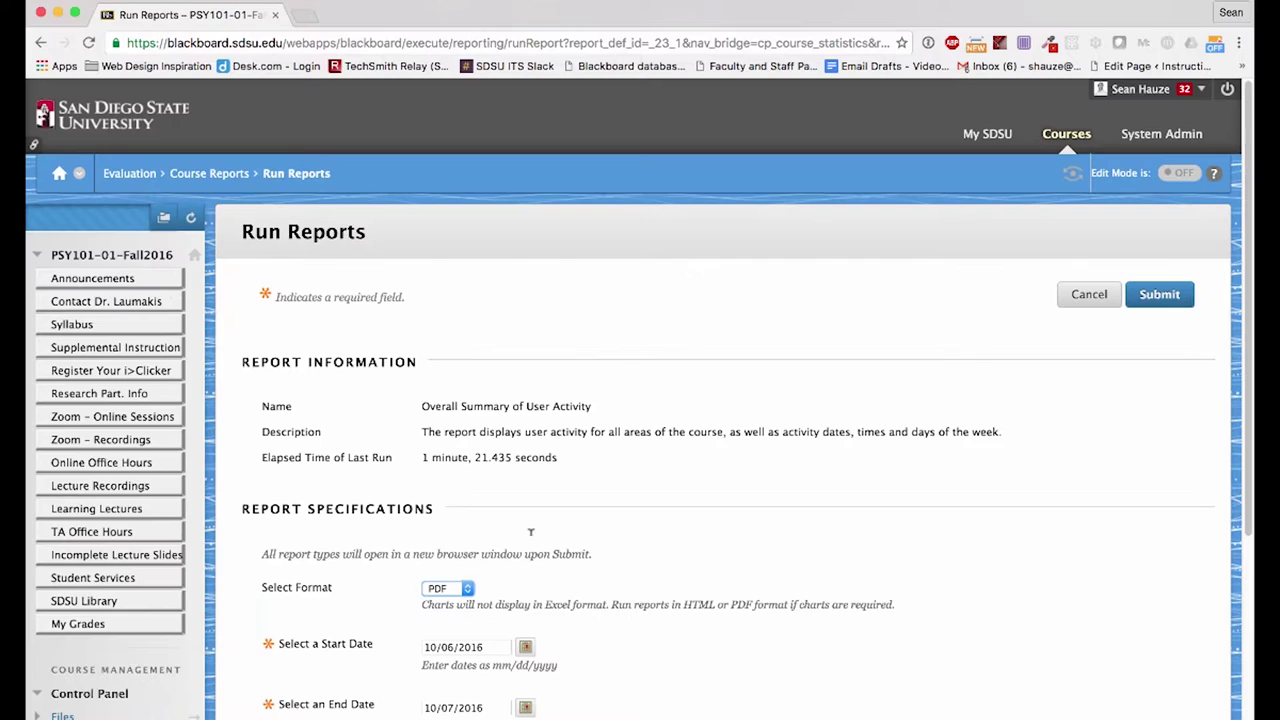
- Set the report output format to PDF
{"action": "scroll", "coordinate": [525, 510], "scroll_direction": "down", "scroll_amount": 2}
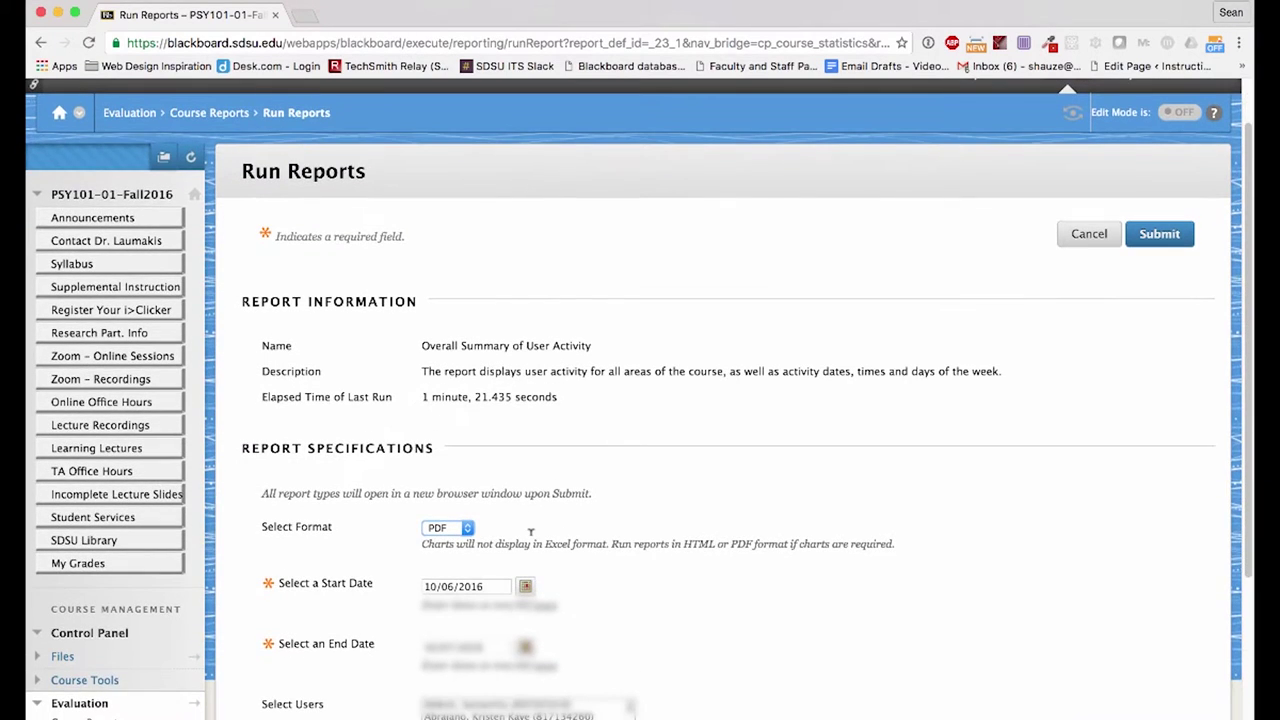
{"action": "scroll", "coordinate": [508, 460], "scroll_direction": "down", "scroll_amount": 2}
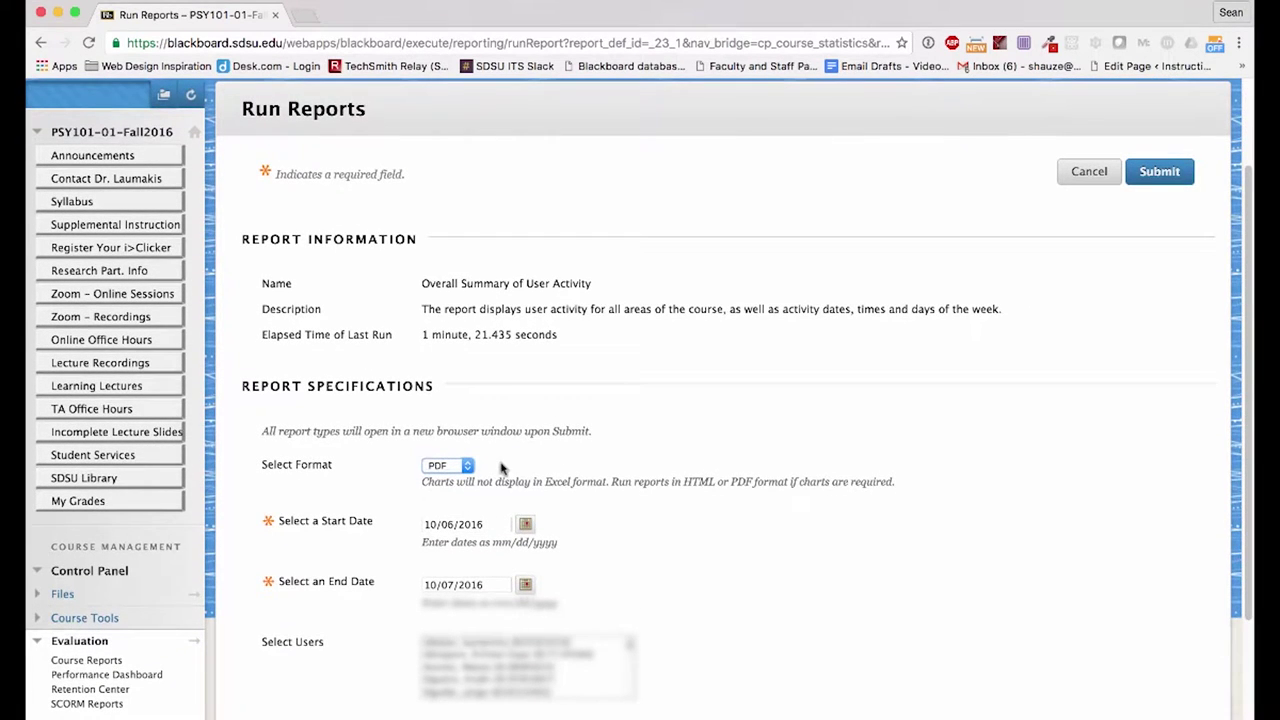
{"action": "scroll", "coordinate": [470, 450], "scroll_direction": "down", "scroll_amount": 1}
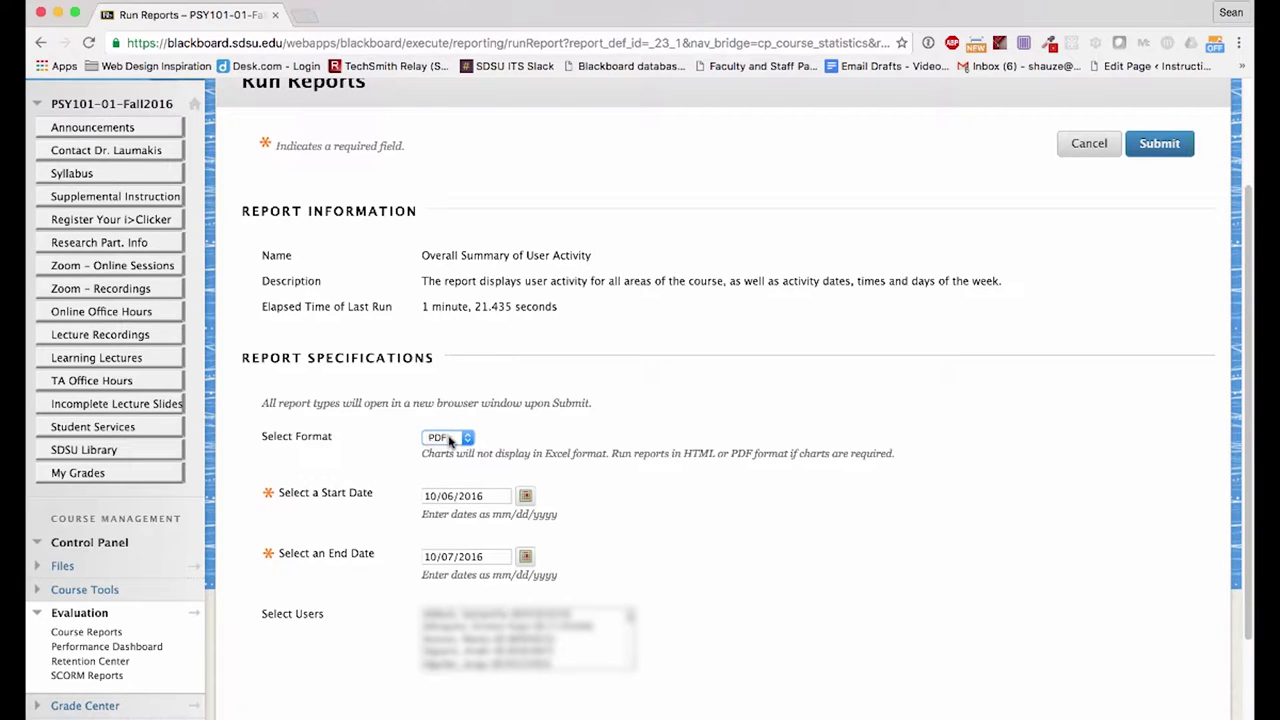
{"action": "left_click", "coordinate": [452, 438]}
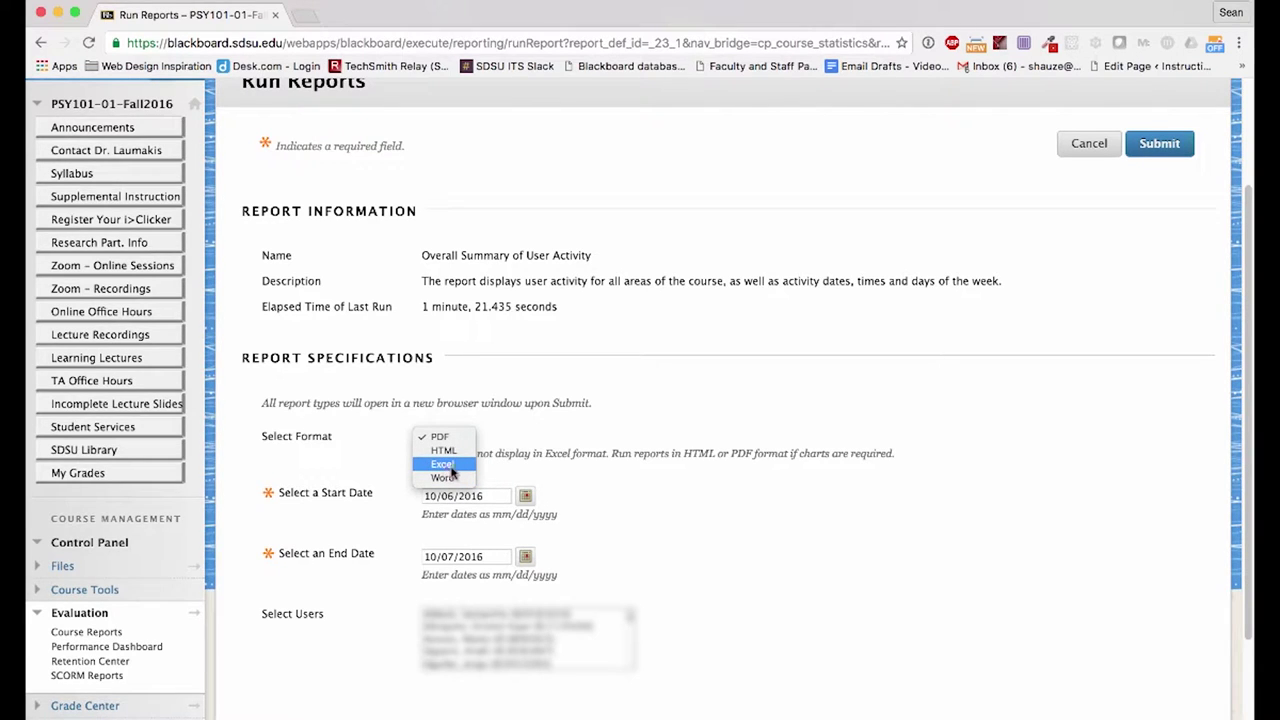
{"action": "left_click", "coordinate": [444, 468]}
{"action": "left_click", "coordinate": [463, 444]}
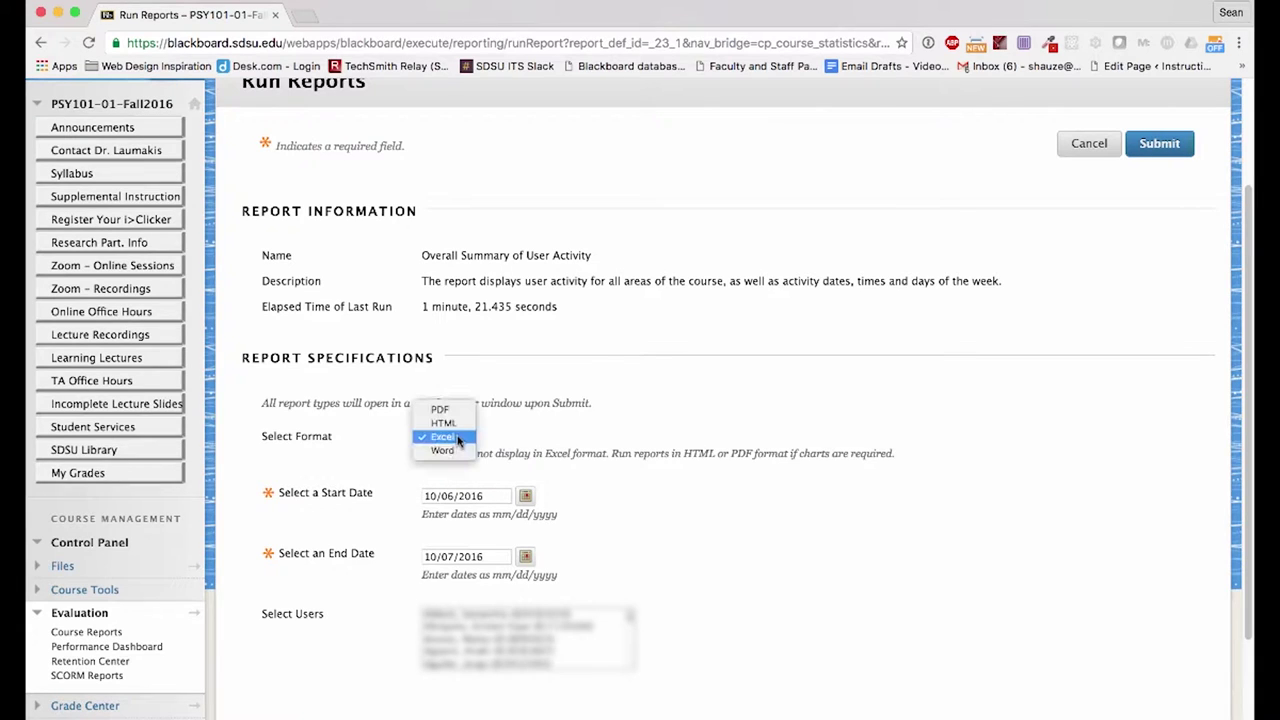
{"action": "left_click", "coordinate": [455, 412]}
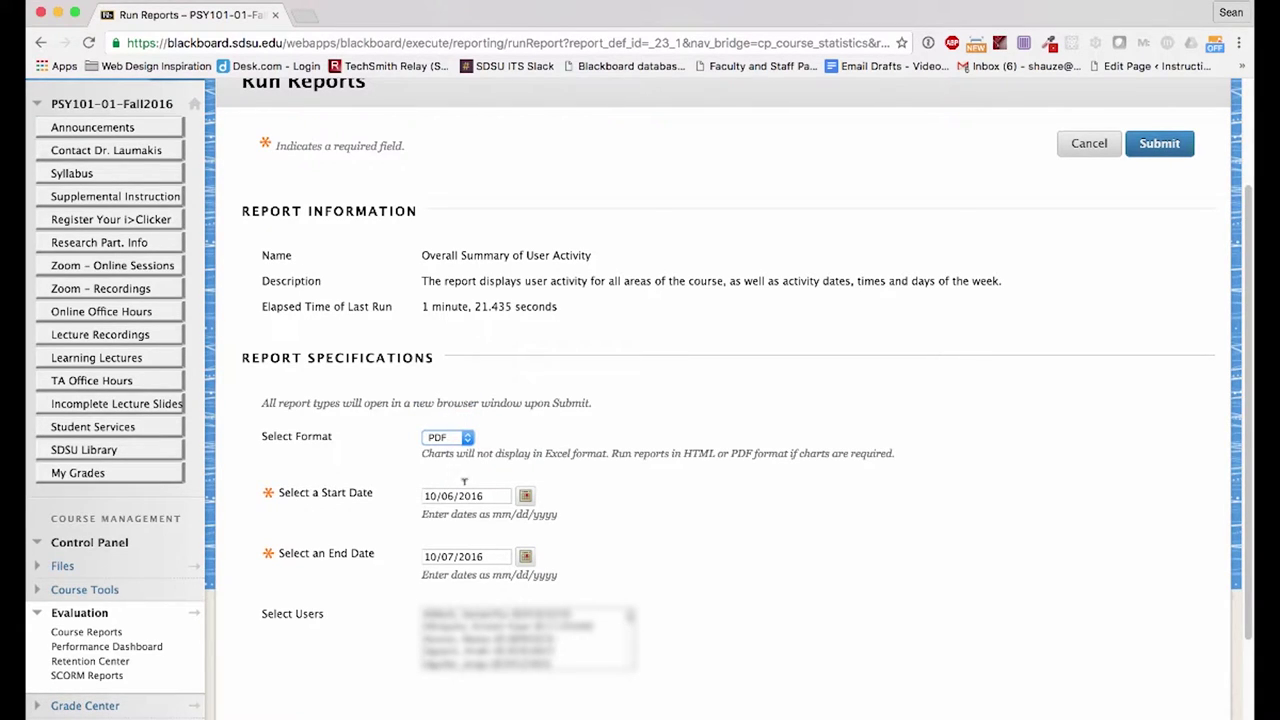
- Set the report start date to 09/26/2016 using the calendar
{"action": "left_click", "coordinate": [498, 495]}
{"action": "left_click", "coordinate": [525, 496]}
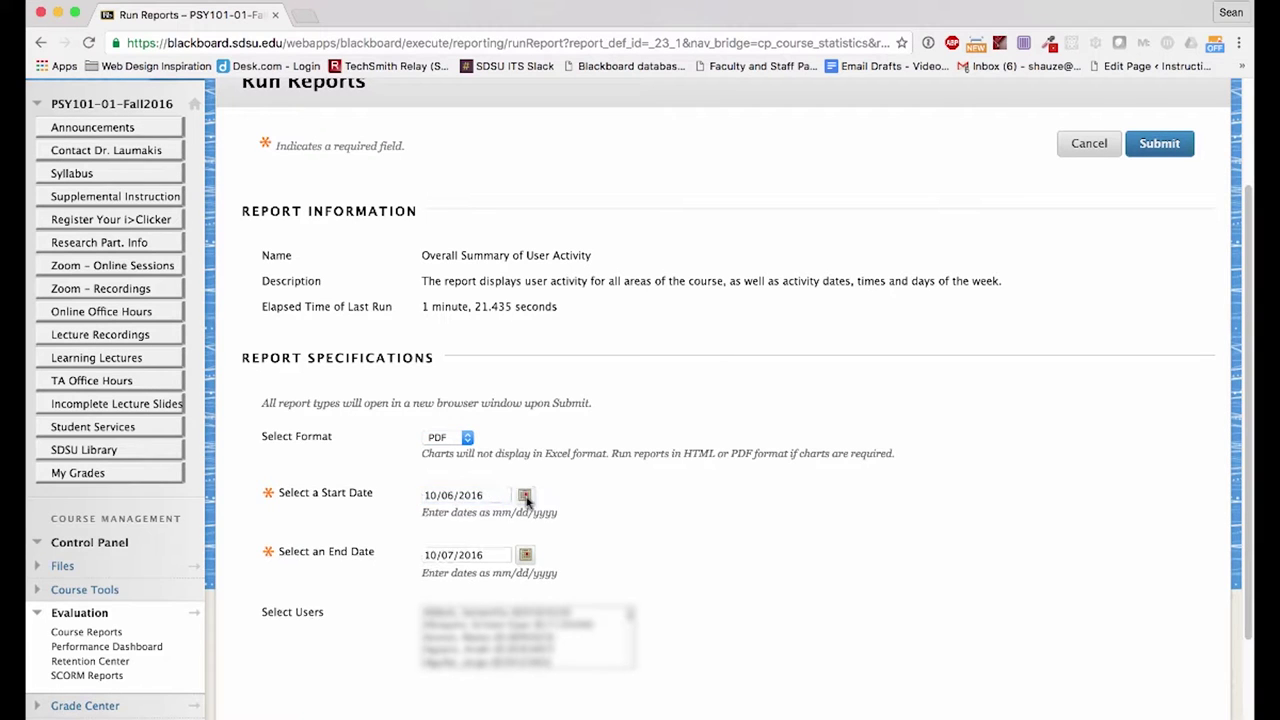
{"action": "left_click", "coordinate": [549, 352]}
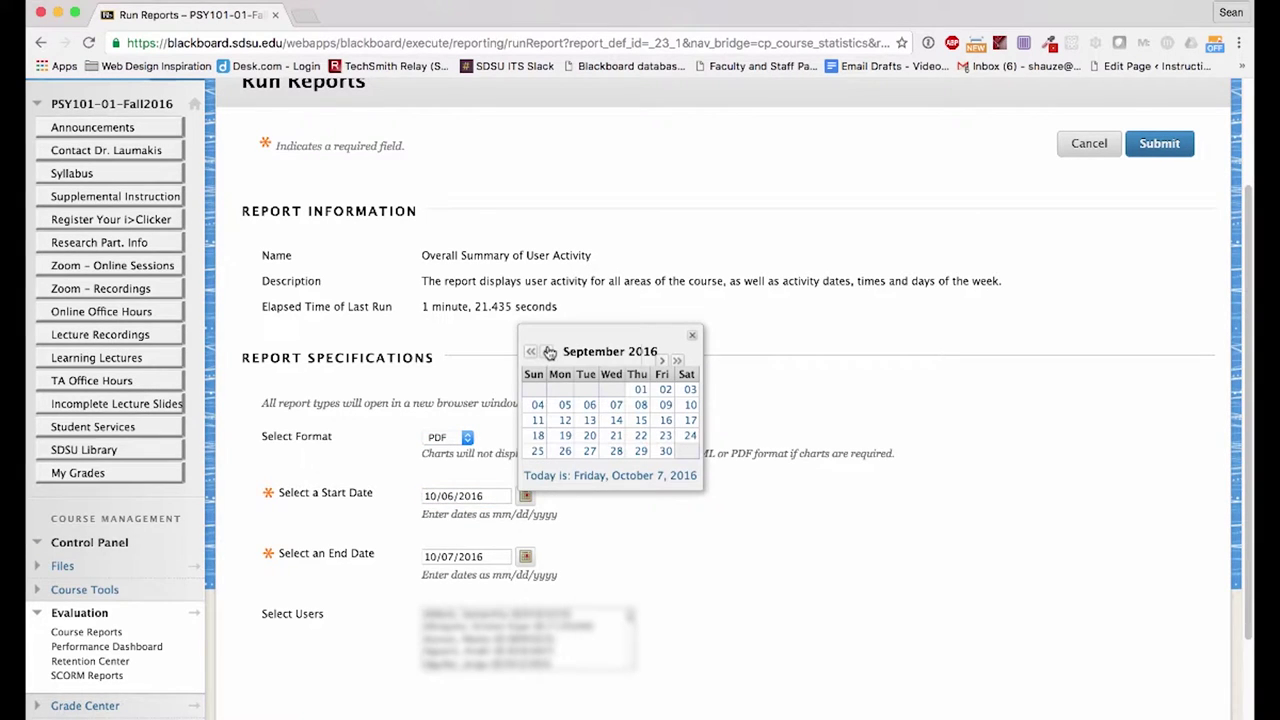
{"action": "left_click", "coordinate": [566, 452]}
- Include all users in the report and submit it to run
{"action": "scroll", "coordinate": [720, 586], "scroll_direction": "down", "scroll_amount": 2}
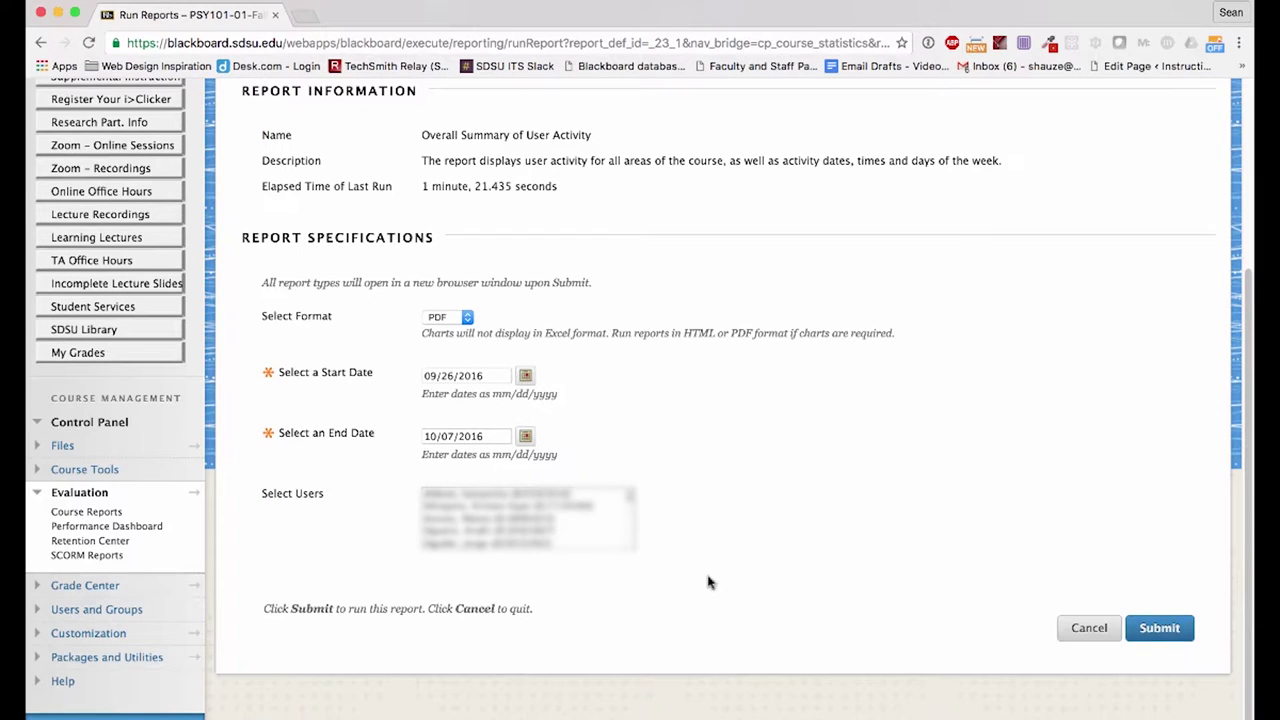
{"action": "left_click", "coordinate": [525, 519]}
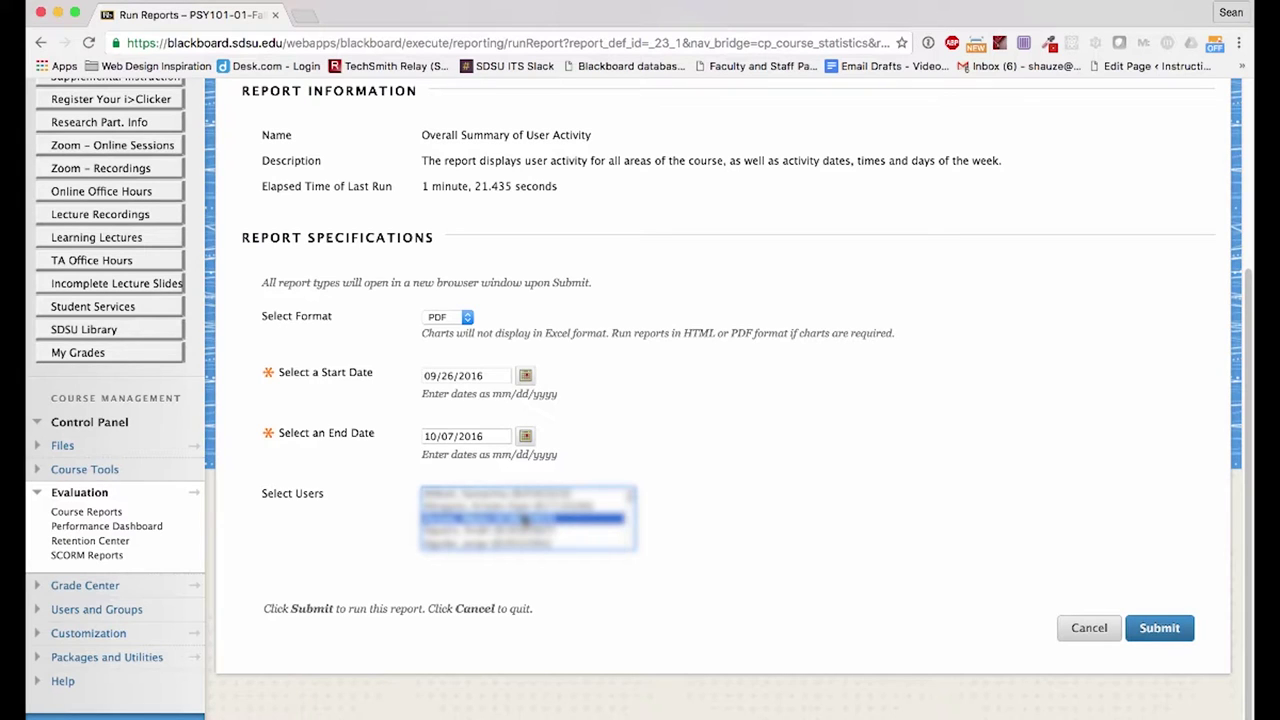
{"action": "key", "text": "super+a"}
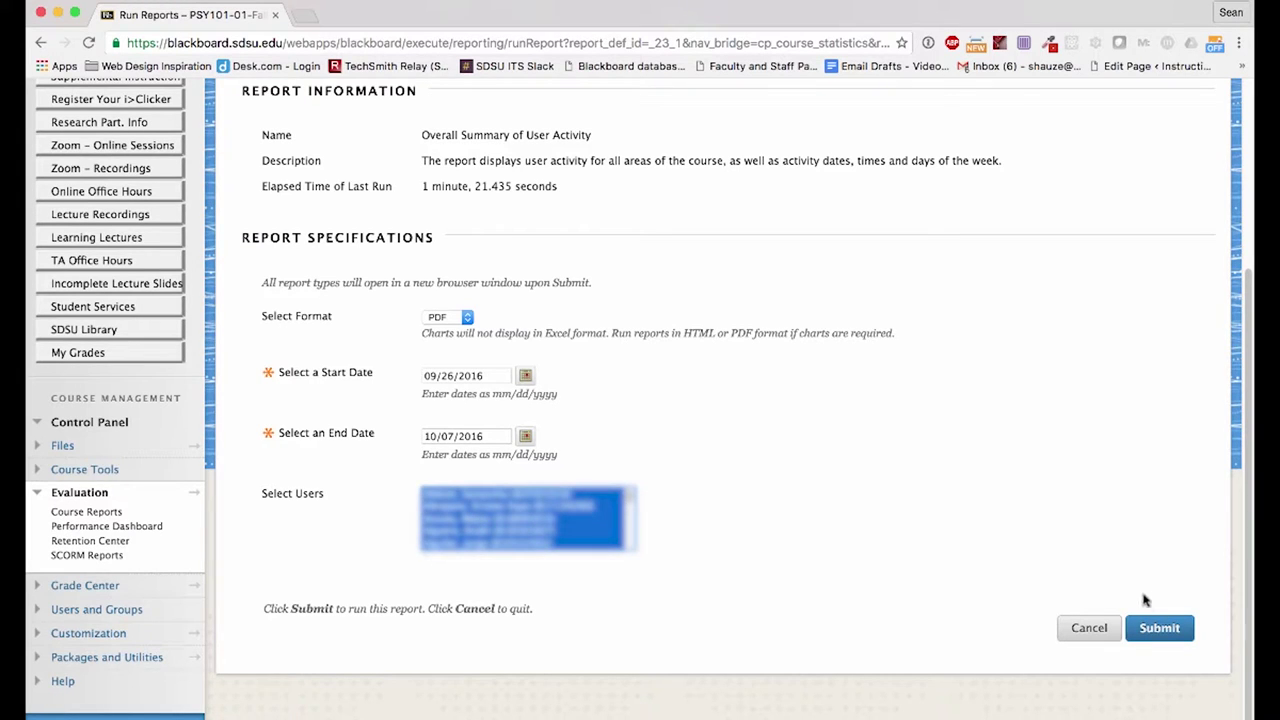
{"action": "left_click", "coordinate": [1160, 628]}
{"action": "left_click", "coordinate": [1160, 628]}
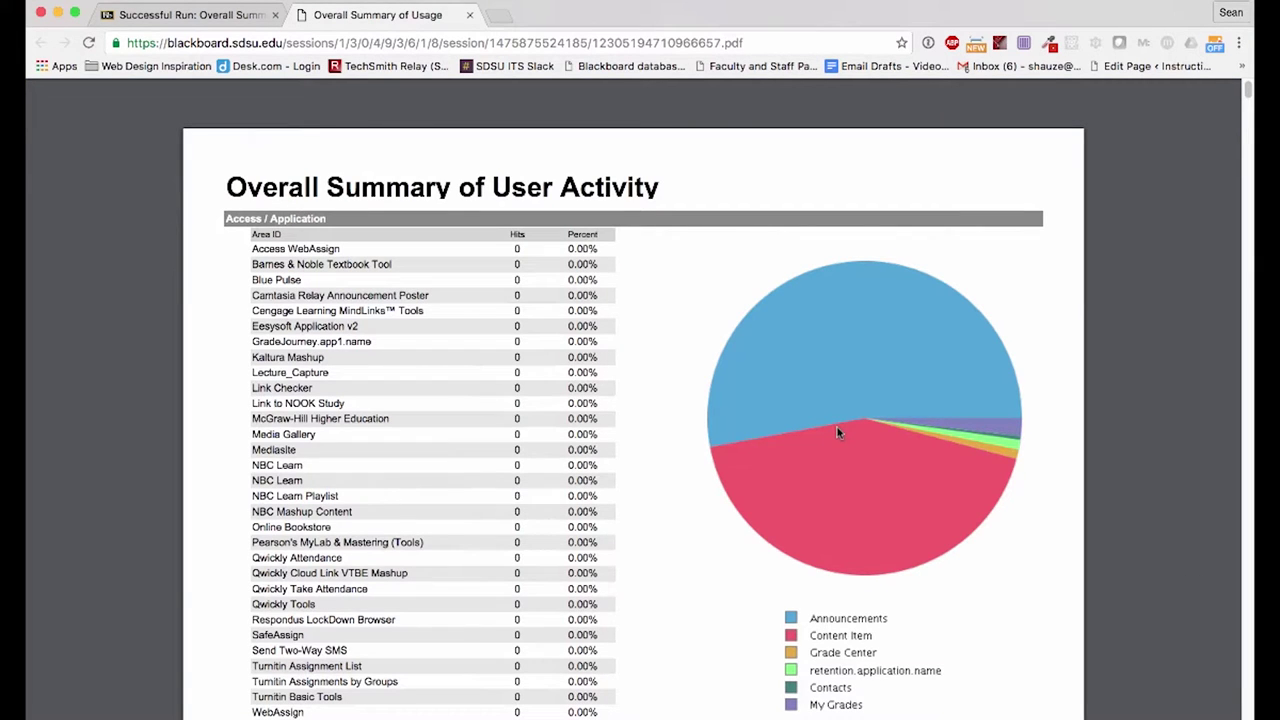
- Scroll through the report PDF down to the Announcements row of the activity summary
{"action": "scroll", "coordinate": [900, 520], "scroll_direction": "down", "scroll_amount": 1}
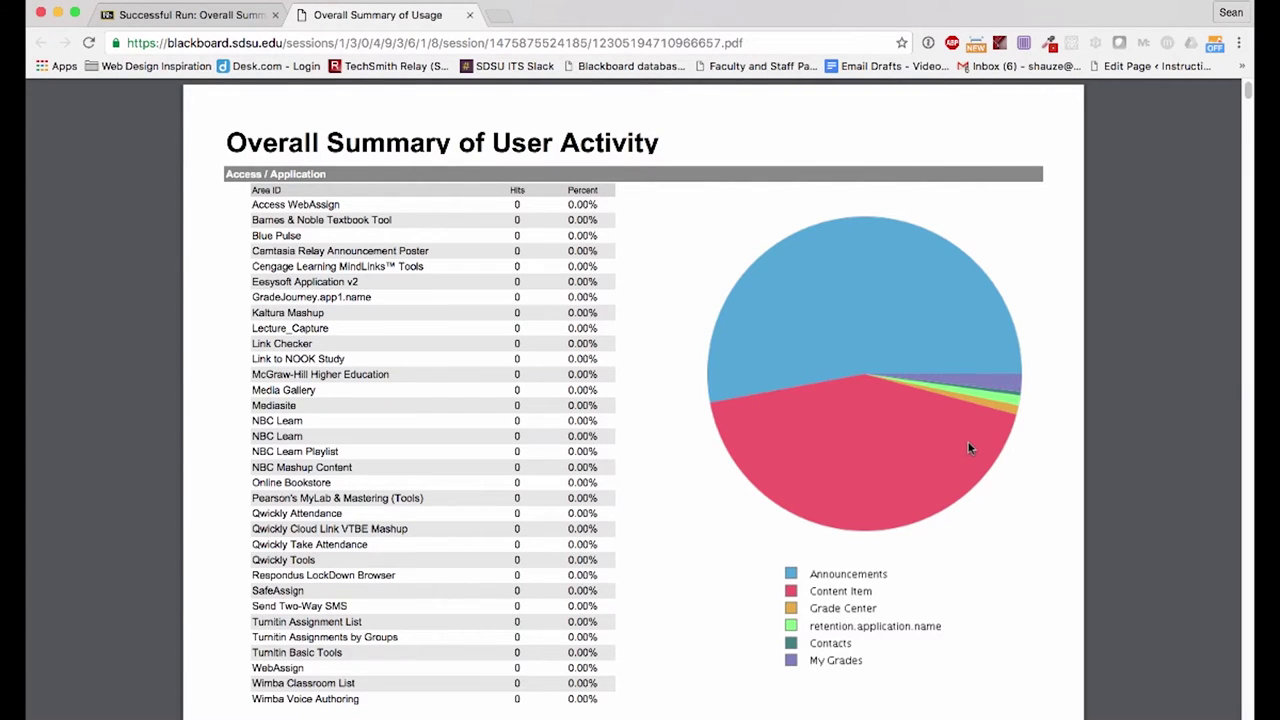
{"action": "scroll", "coordinate": [968, 448], "scroll_direction": "down", "scroll_amount": 1}
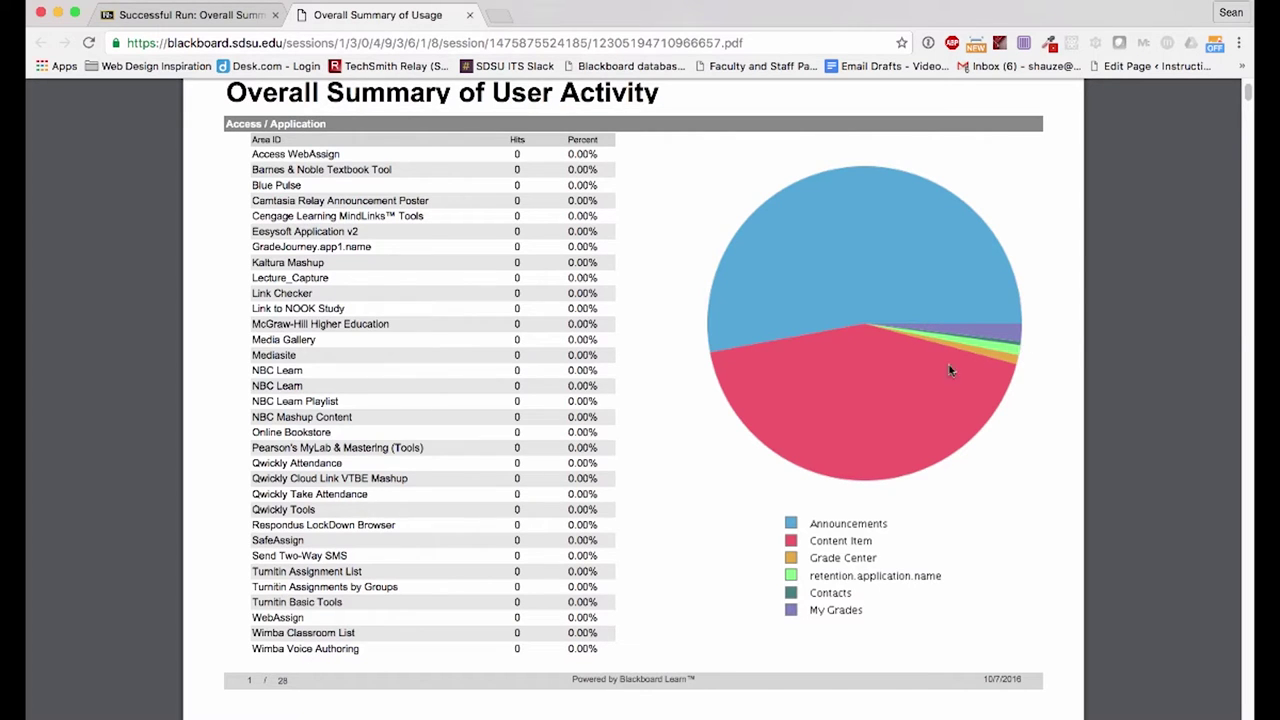
{"action": "scroll", "coordinate": [962, 409], "scroll_direction": "down", "scroll_amount": 3}
{"action": "scroll", "coordinate": [962, 417], "scroll_direction": "down", "scroll_amount": 5}
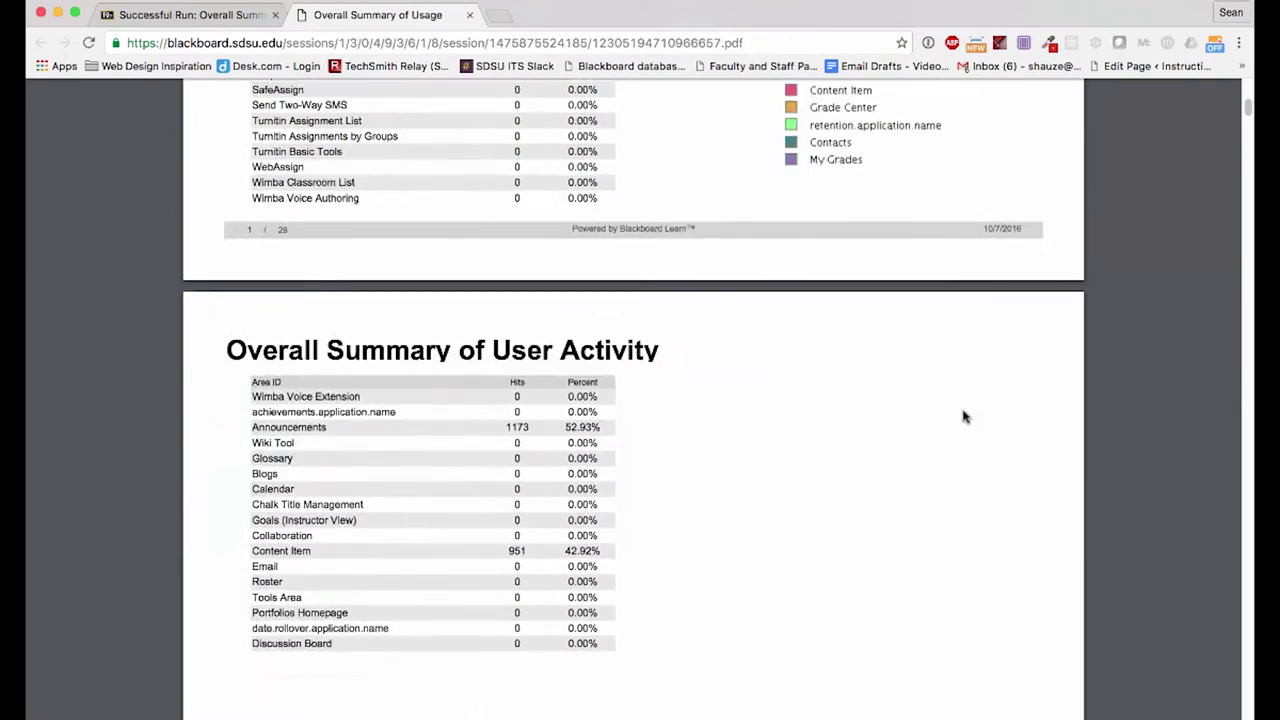
{"action": "scroll", "coordinate": [962, 417], "scroll_direction": "down", "scroll_amount": 2}
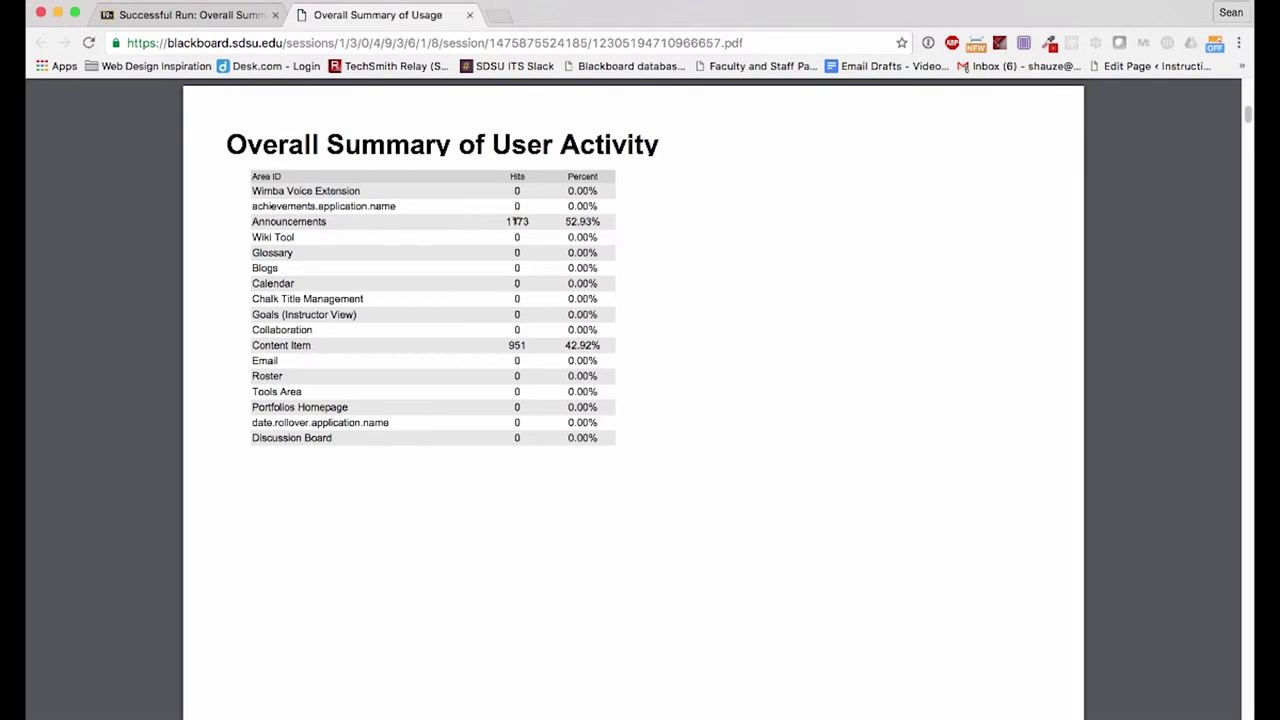
- Highlight the Announcements values 1173 and 52.93%, then continue to the Access/Date bar chart
{"action": "double_click", "coordinate": [517, 221]}
{"action": "left_click", "coordinate": [568, 221]}
{"action": "left_click_drag", "start_coordinate": [568, 221], "coordinate": [606, 222]}
{"action": "left_click", "coordinate": [632, 233]}
{"action": "scroll", "coordinate": [662, 314], "scroll_direction": "down", "scroll_amount": 2}
{"action": "scroll", "coordinate": [662, 314], "scroll_direction": "down", "scroll_amount": 15}
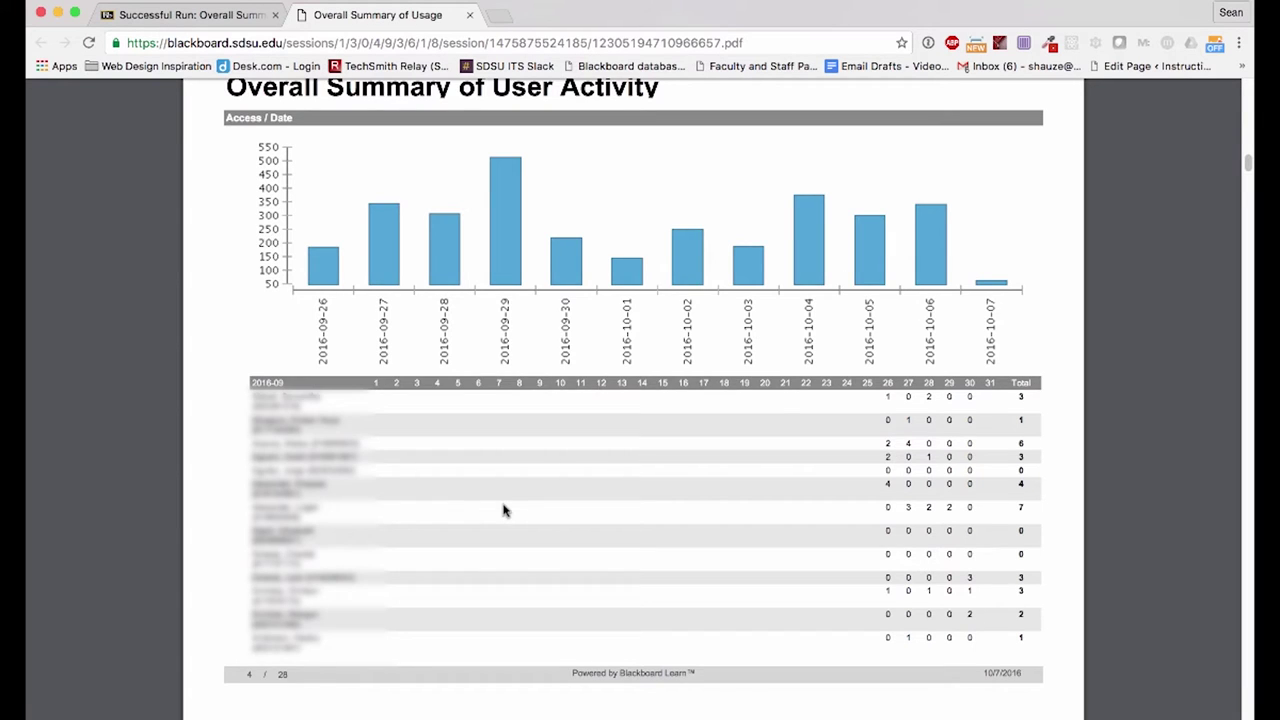
{"action": "scroll", "coordinate": [503, 507], "scroll_direction": "down", "scroll_amount": 1}
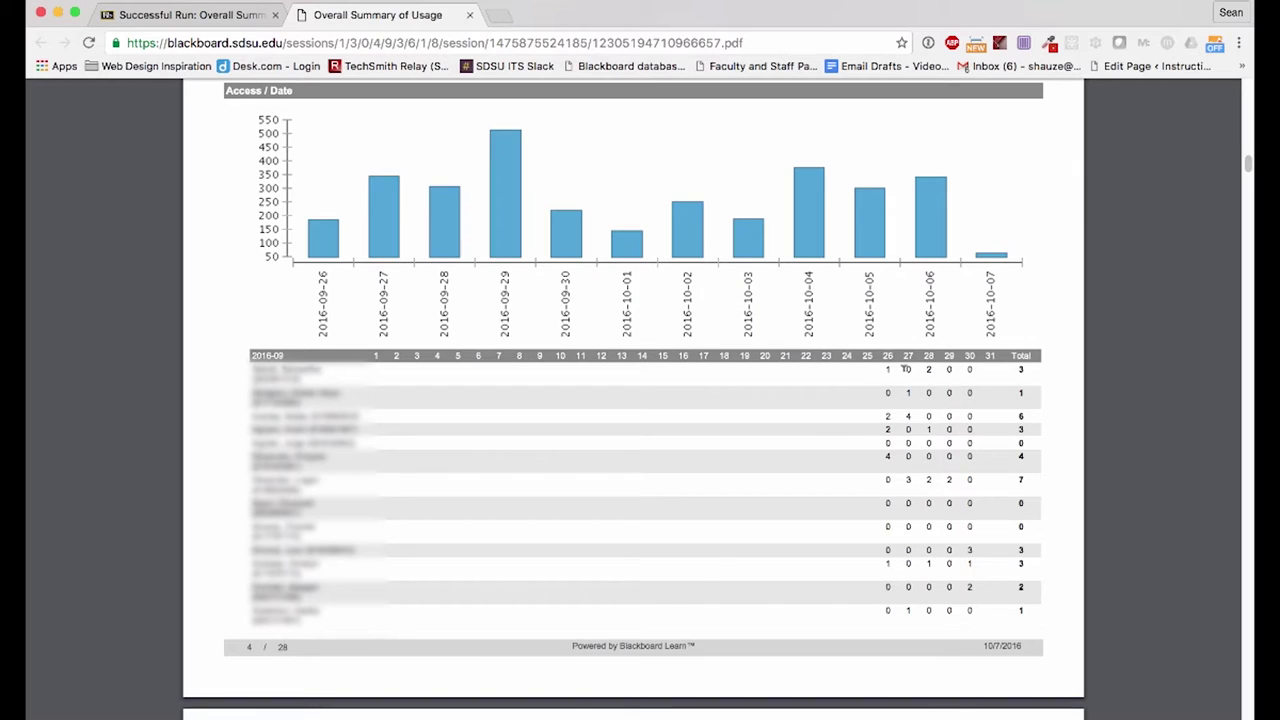
{"action": "scroll", "coordinate": [884, 439], "scroll_direction": "down", "scroll_amount": 4}
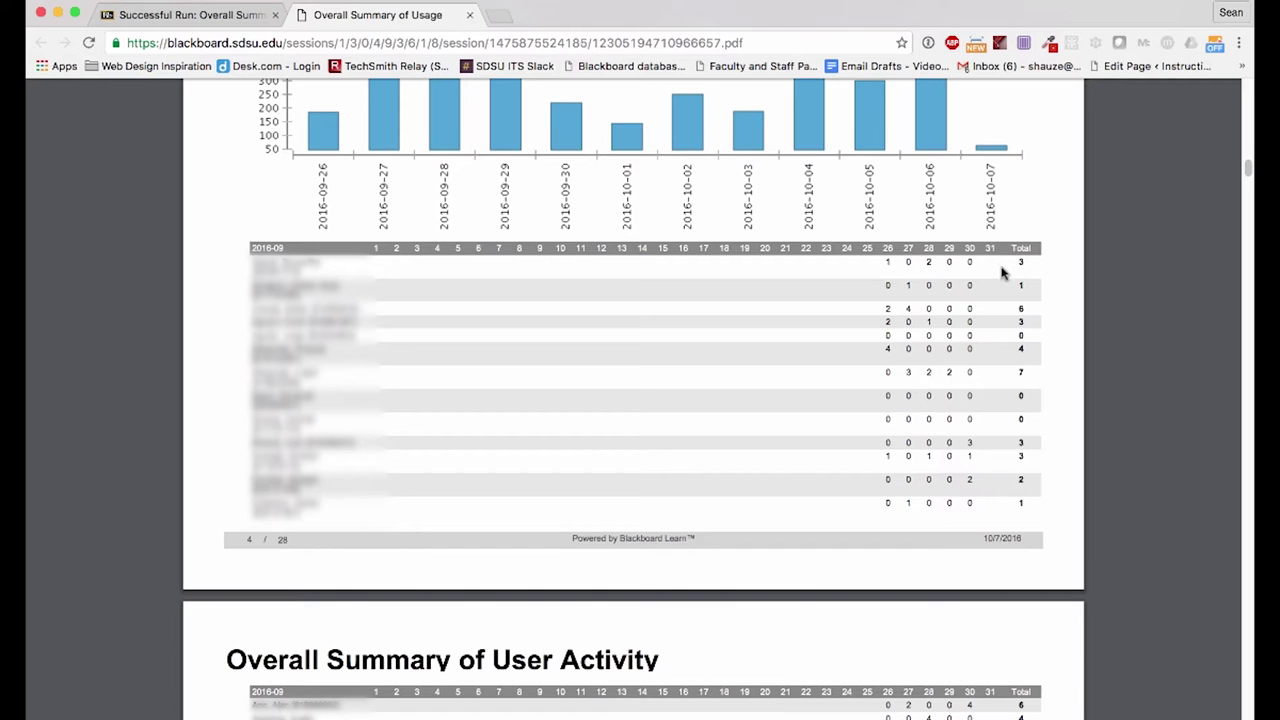
{"action": "left_click", "coordinate": [469, 15]}
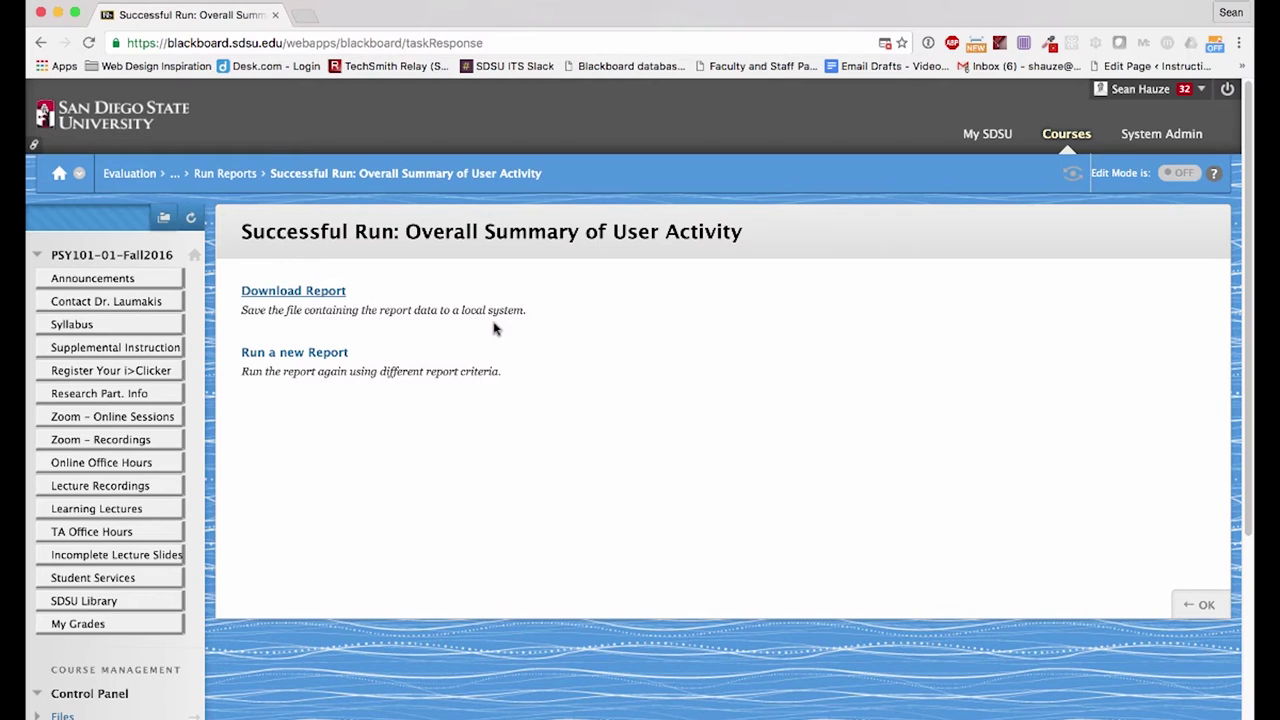
- Return to the Course Reports list, showing Overall Summary of User Activity last run October 7, 2016
{"action": "scroll", "coordinate": [493, 328], "scroll_direction": "down", "scroll_amount": 3}
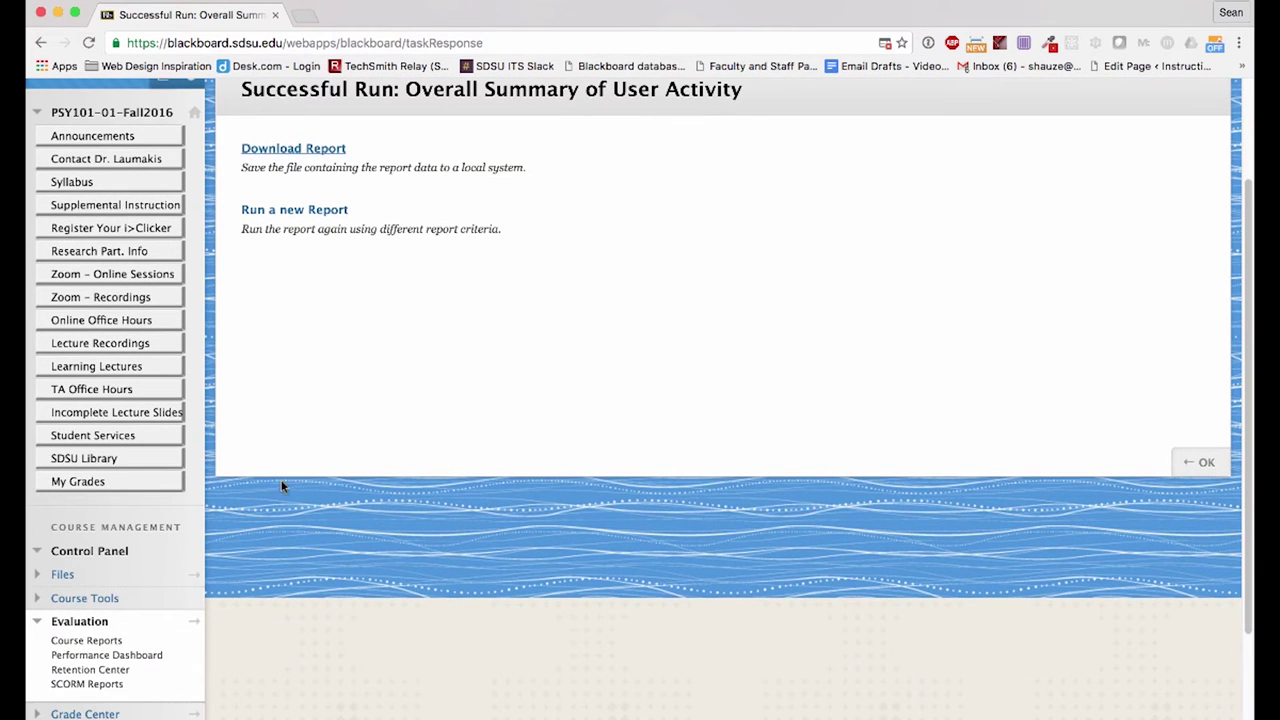
{"action": "left_click", "coordinate": [117, 643]}
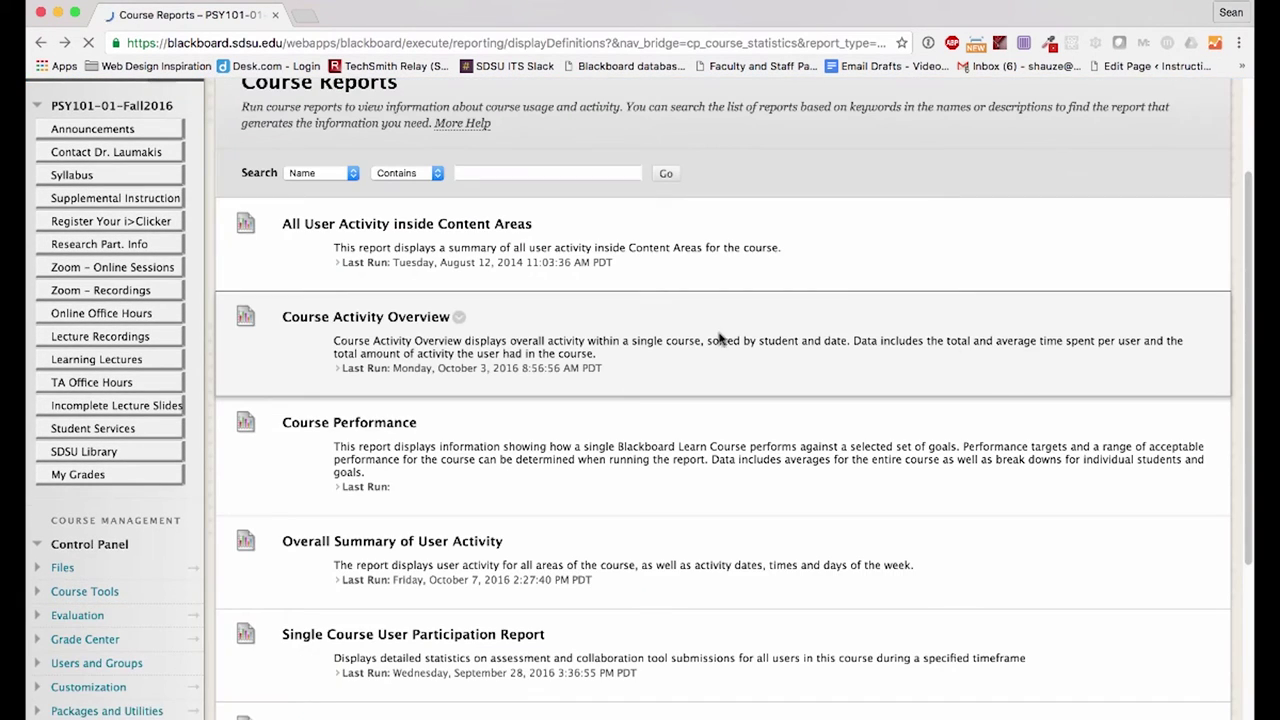
{"action": "scroll", "coordinate": [1073, 185], "scroll_direction": "up", "scroll_amount": 1}
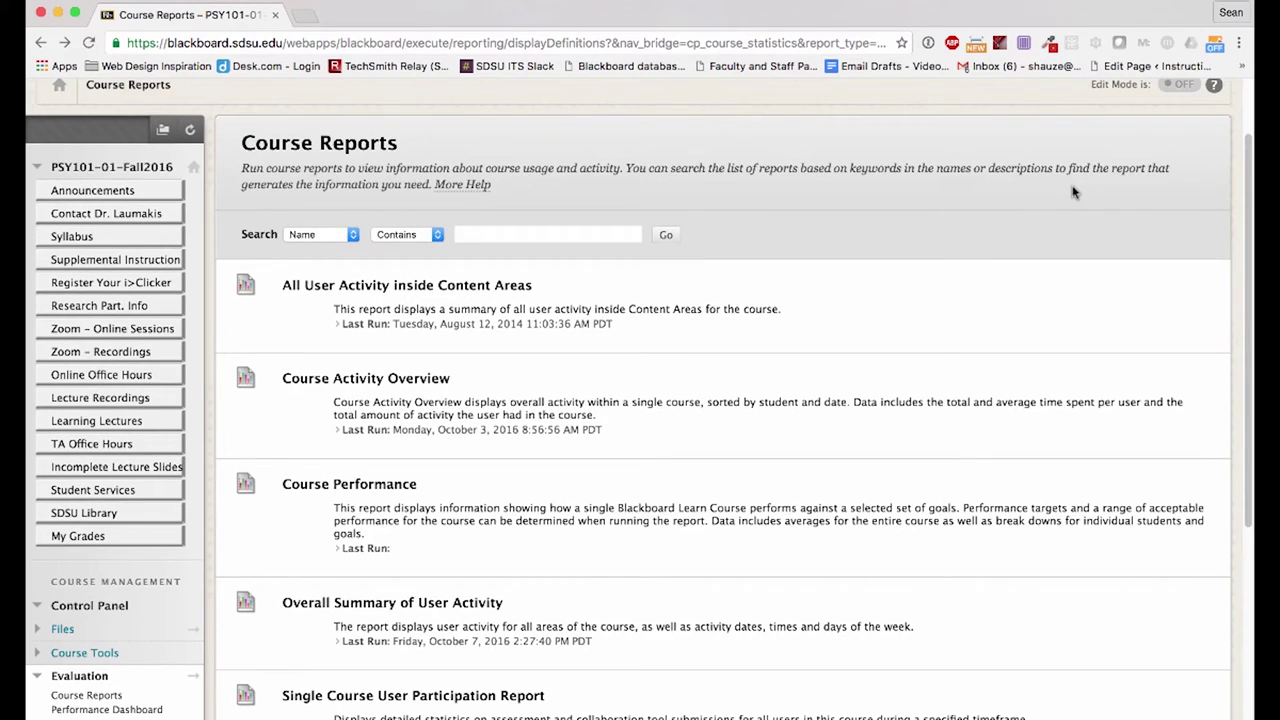